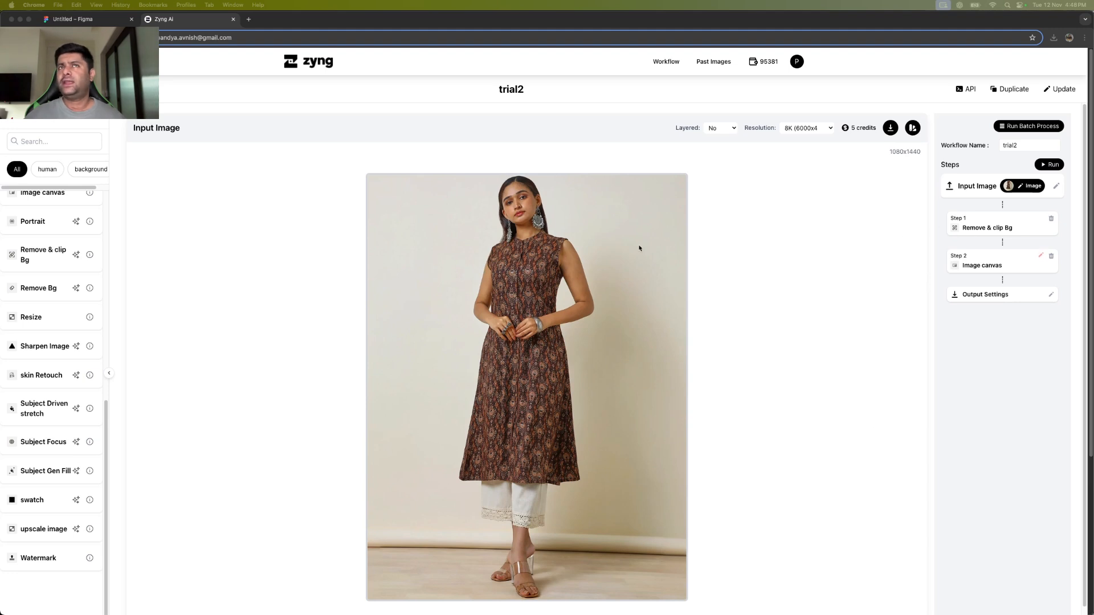
Check the input photo and the Remove & clip Bg output, then open the Image canvas step for editing.
click(986, 227)
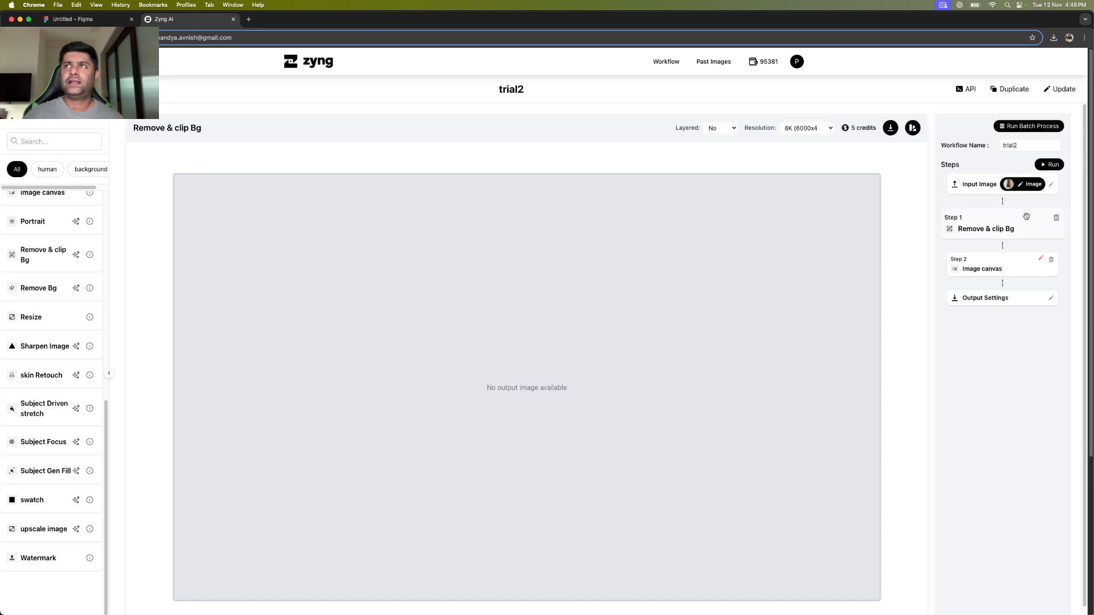
click(998, 186)
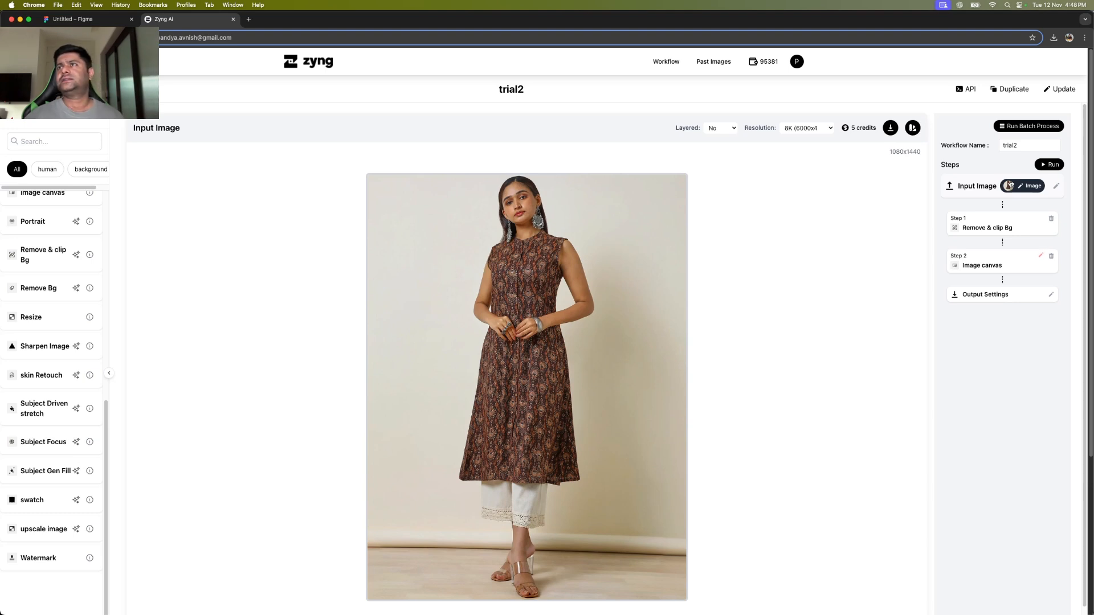
click(1003, 223)
click(1001, 266)
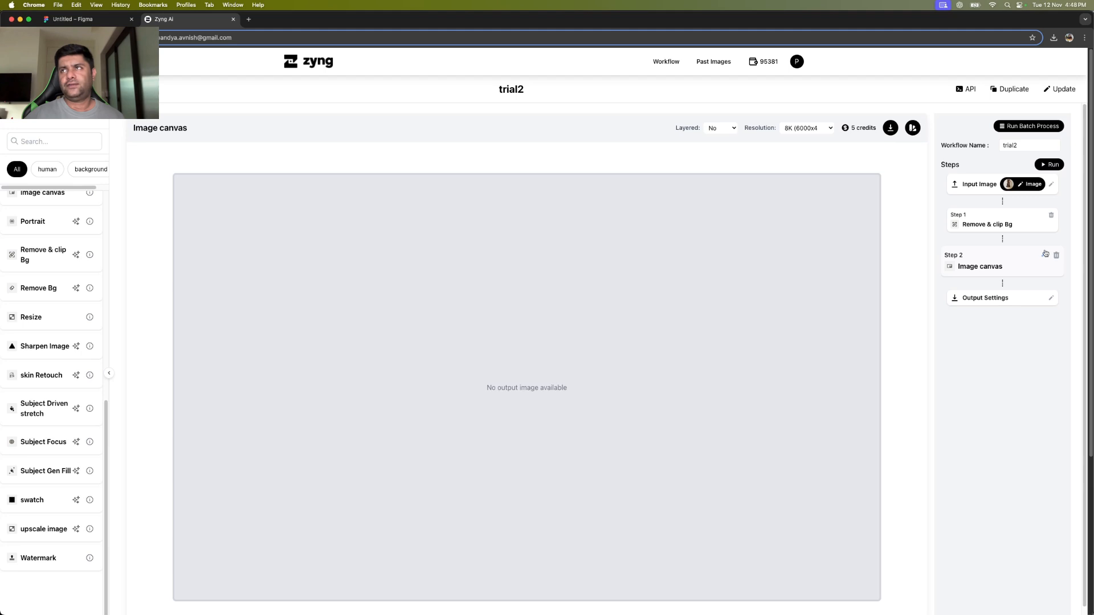
Browse the asset library, then choose the pastel dark-leaf illustration as the Image canvas background image.
click(1046, 254)
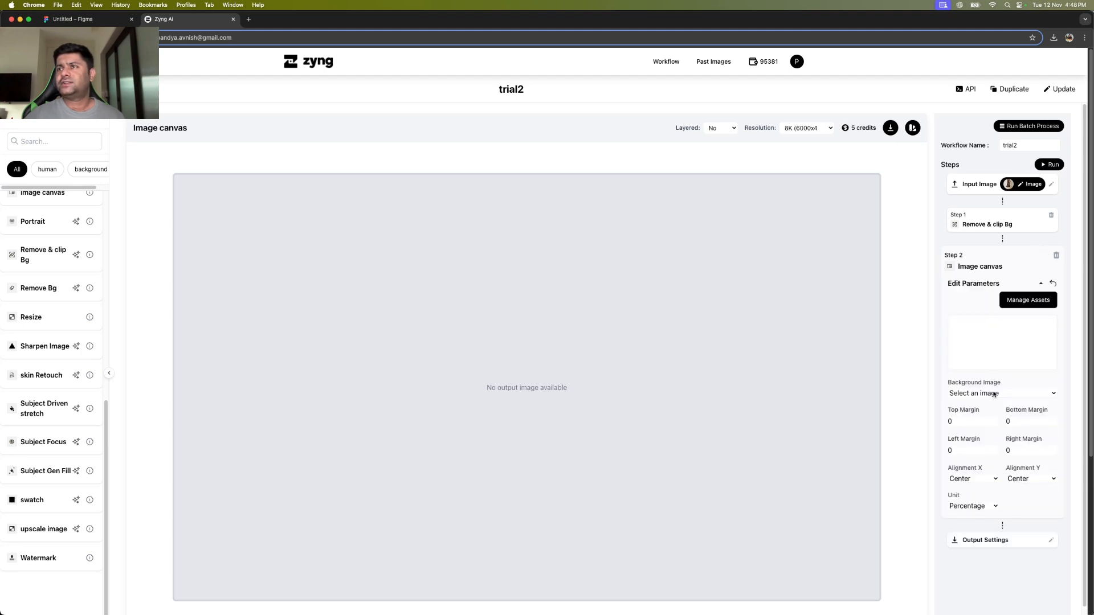
click(1025, 302)
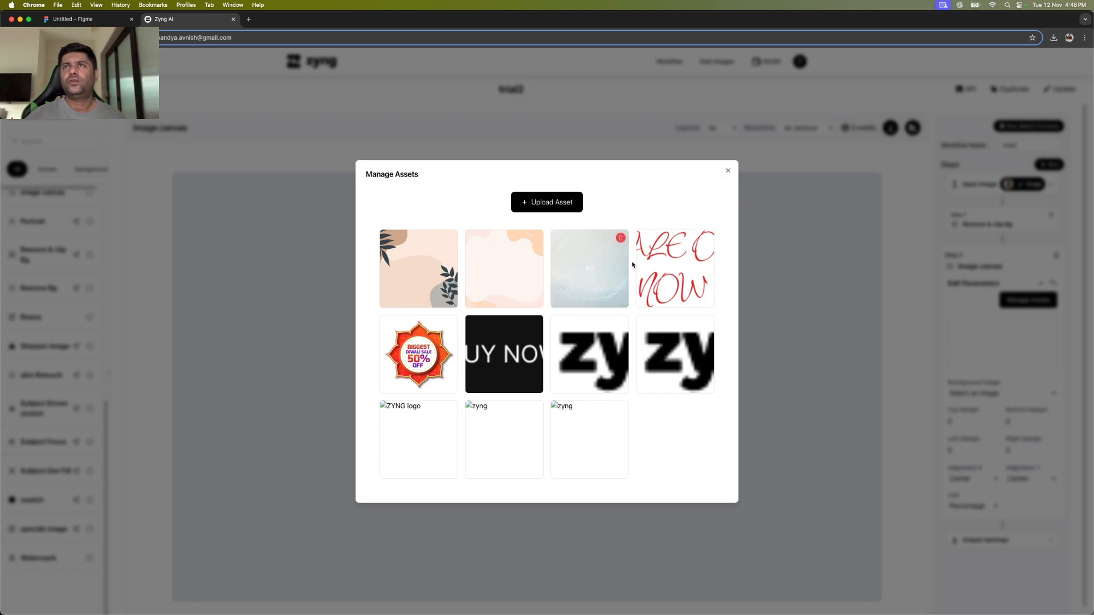
click(729, 172)
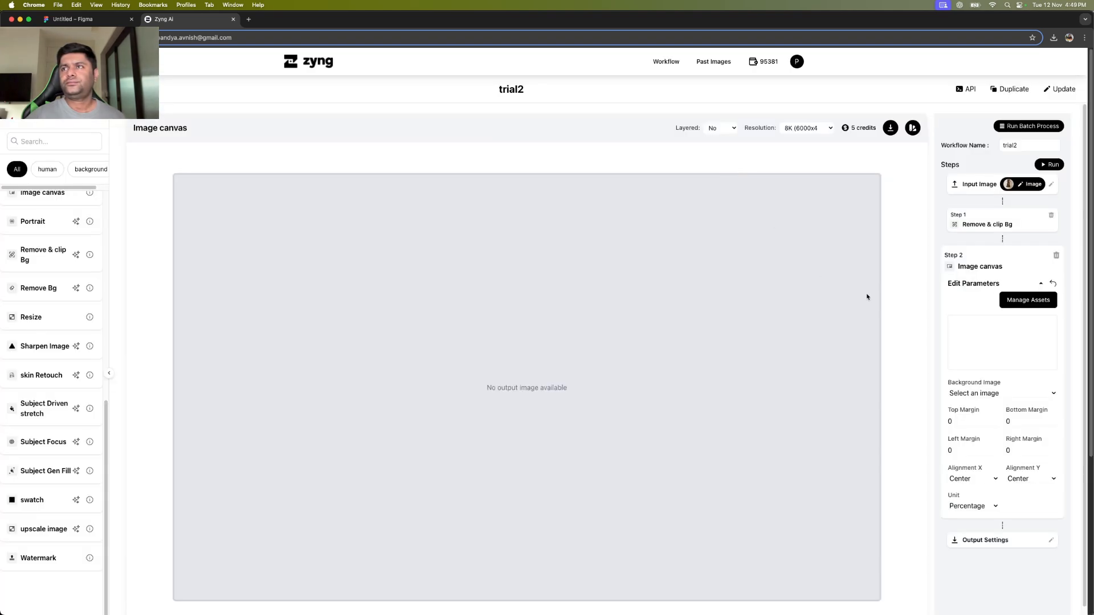
click(992, 395)
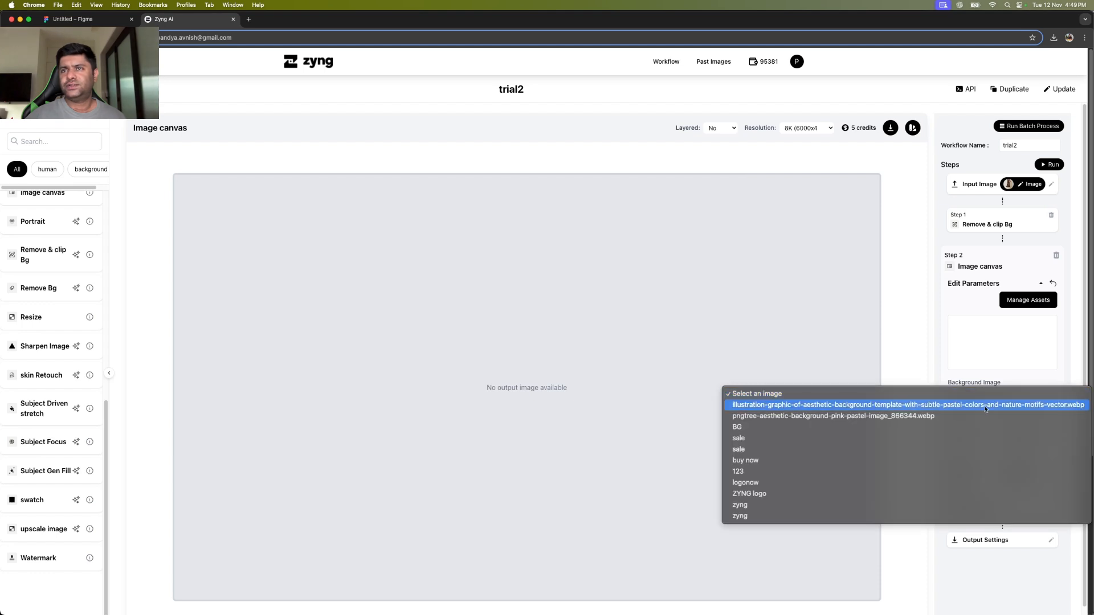
click(986, 406)
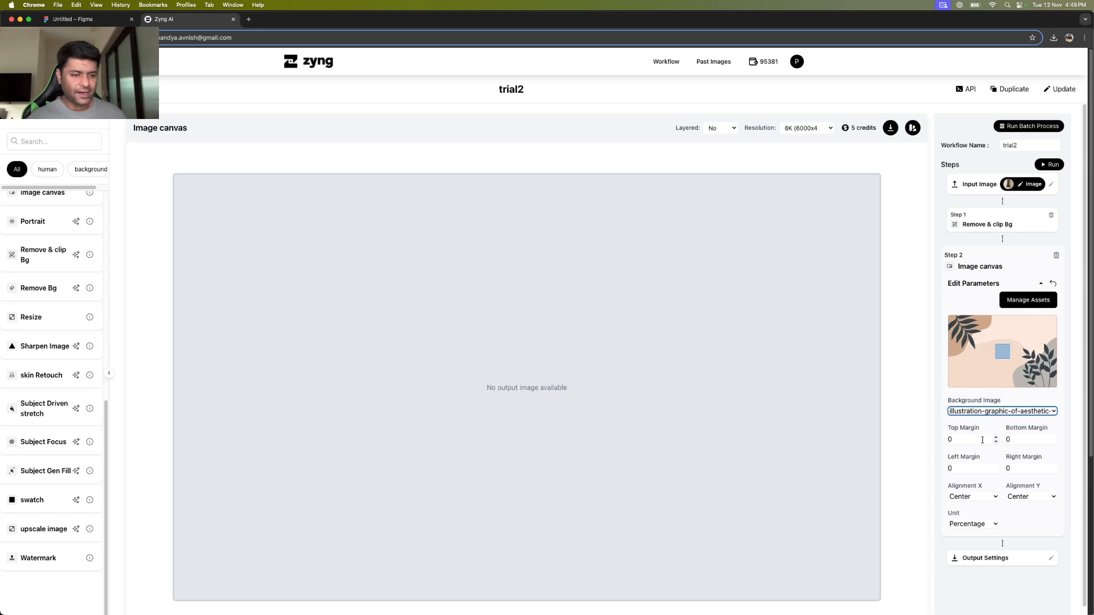
Set the Top, Bottom, Left and Right margins of the canvas to 10.
click(983, 440)
text(10)
key(Tab)
text(10)
key(Tab)
text(10)
key(Tab)
text(10)
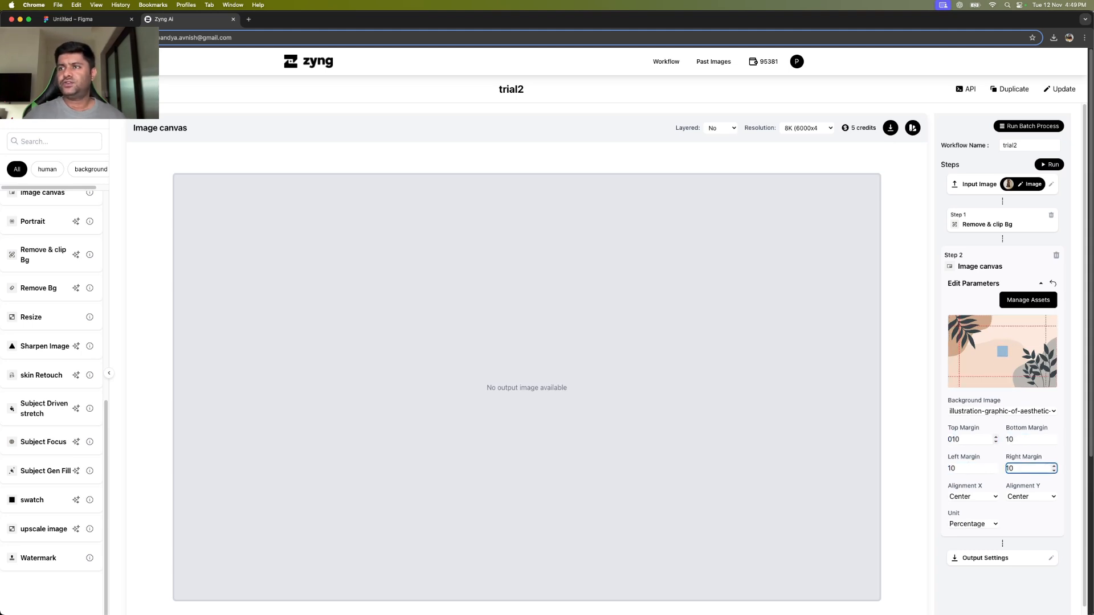
Keep Alignment X and Y at Center and run the workflow on the input photo.
click(990, 496)
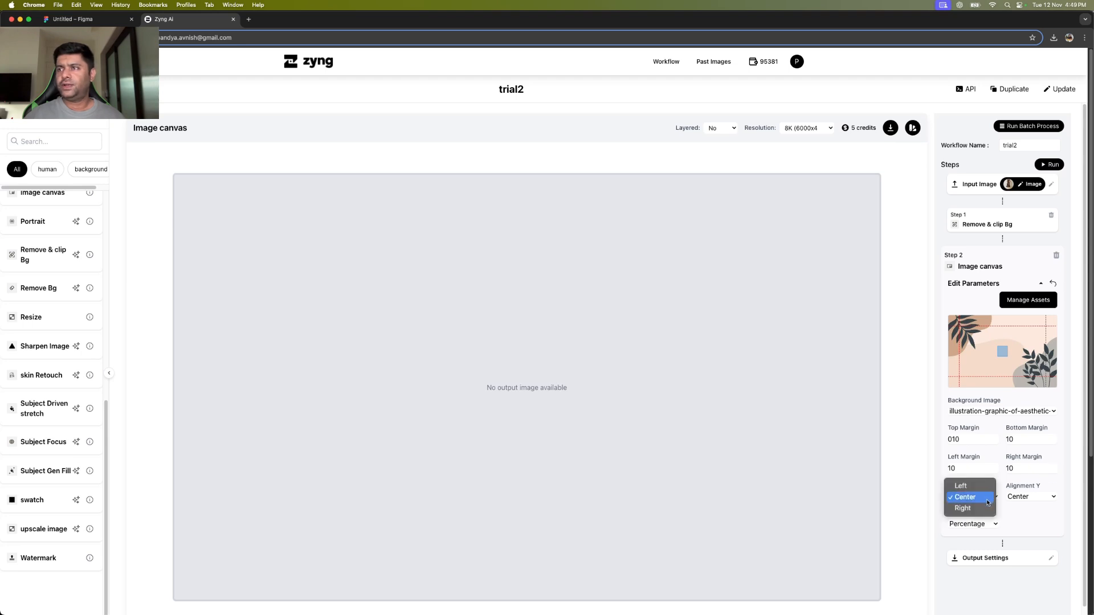
click(990, 497)
click(1016, 497)
click(1017, 497)
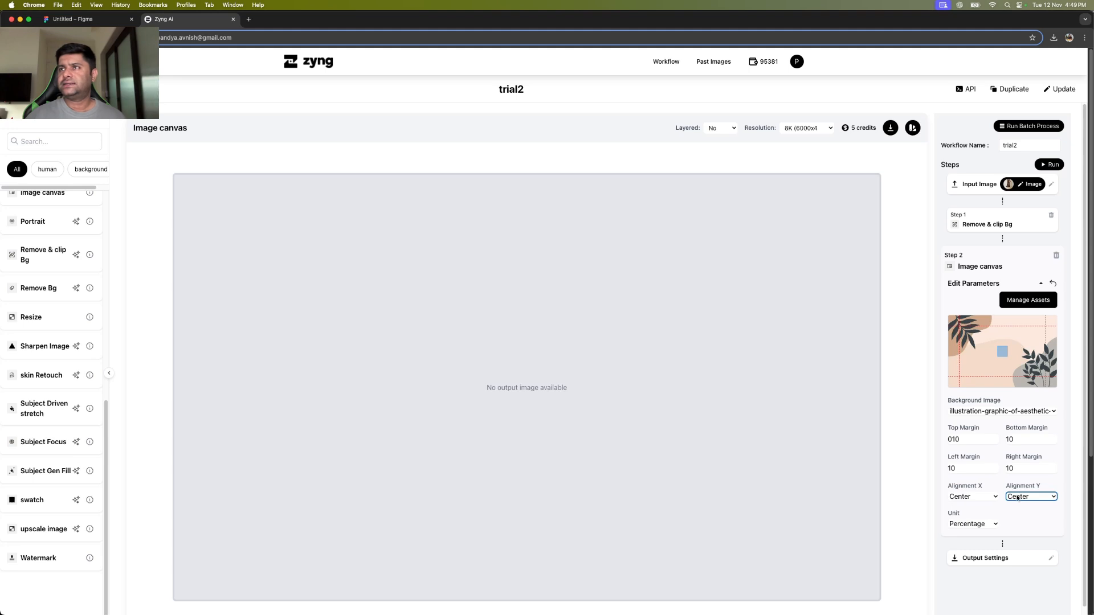
click(1049, 165)
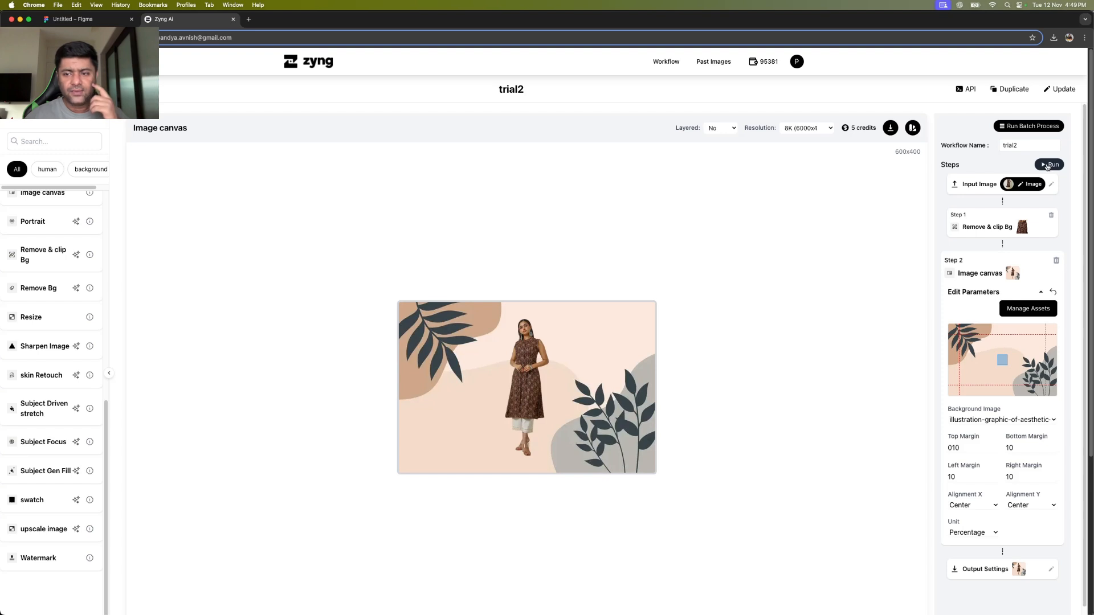
Change the Top and Bottom margins from 10 to 0 and rerun the workflow.
click(1048, 164)
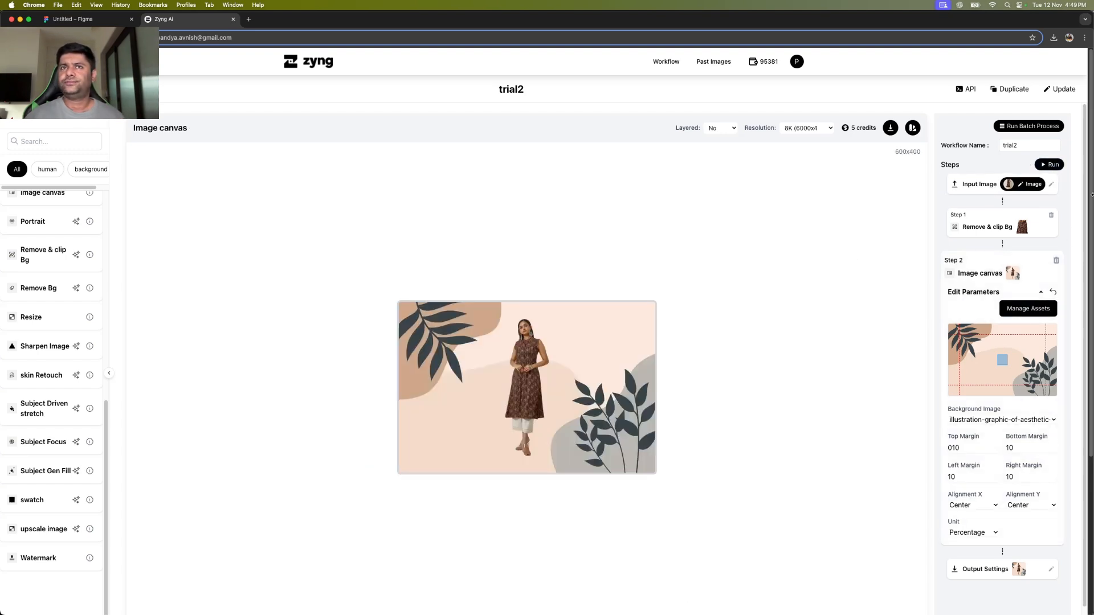
double_click(967, 449)
text(00)
key(Tab)
text(00)
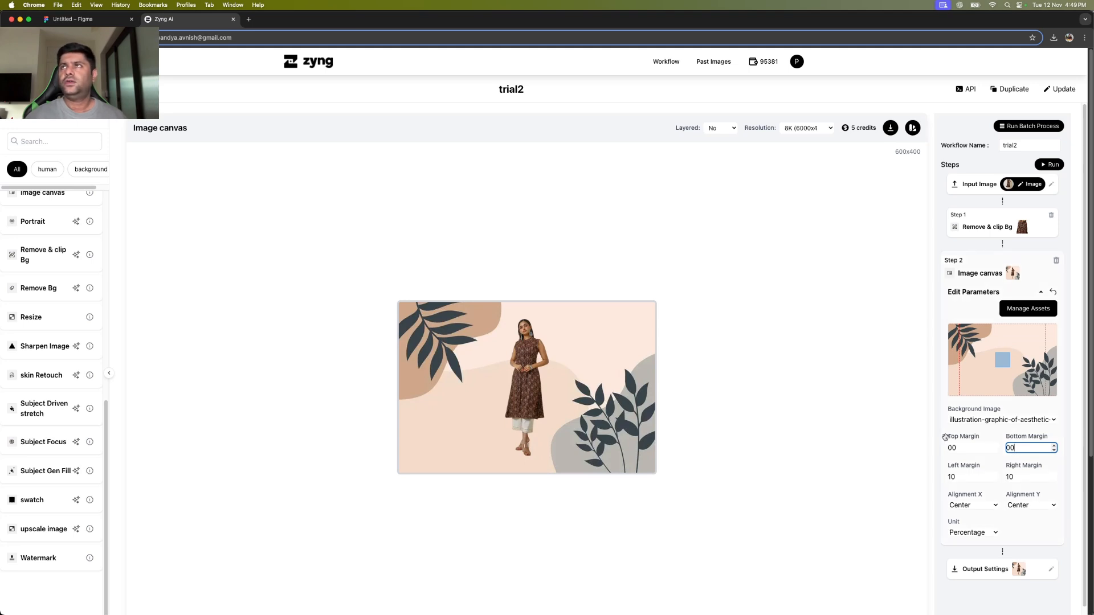
click(1048, 165)
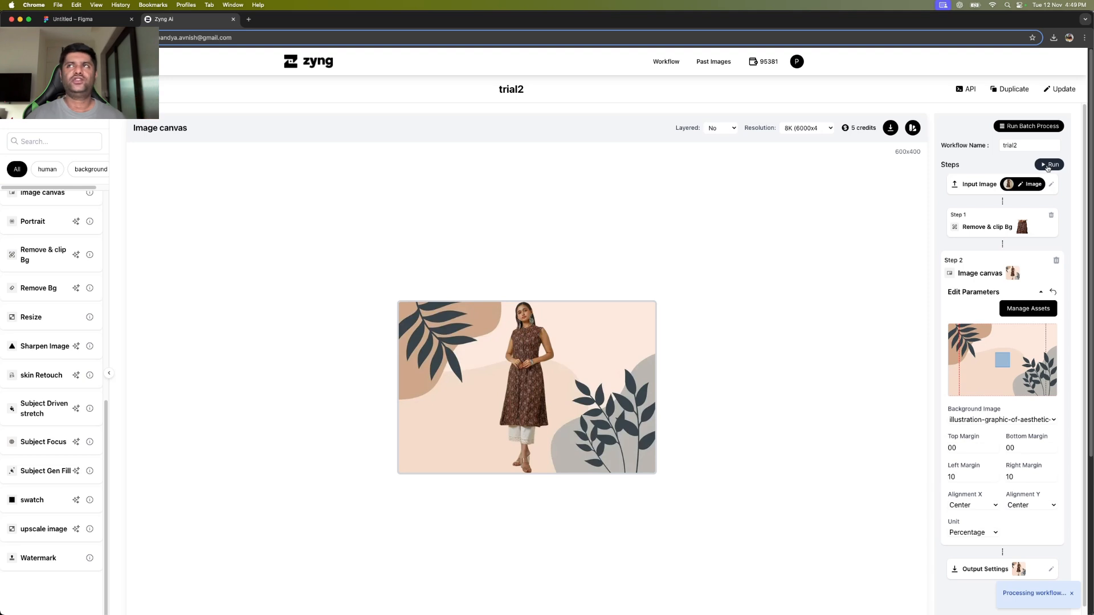
Batch-process trial2 on all 130 images in the BG removal folder.
click(1025, 128)
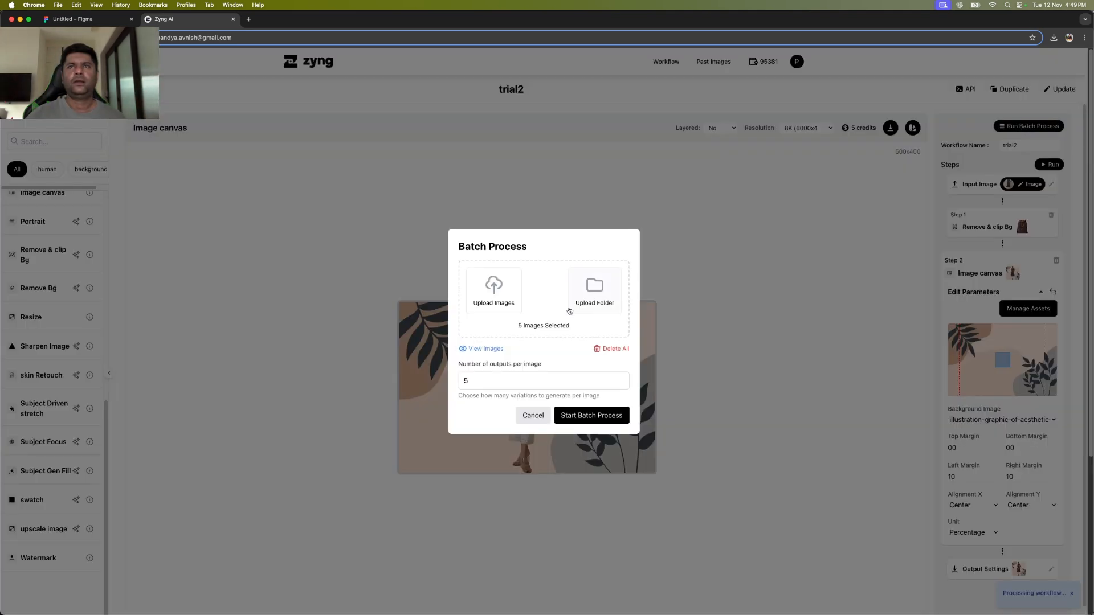
click(490, 304)
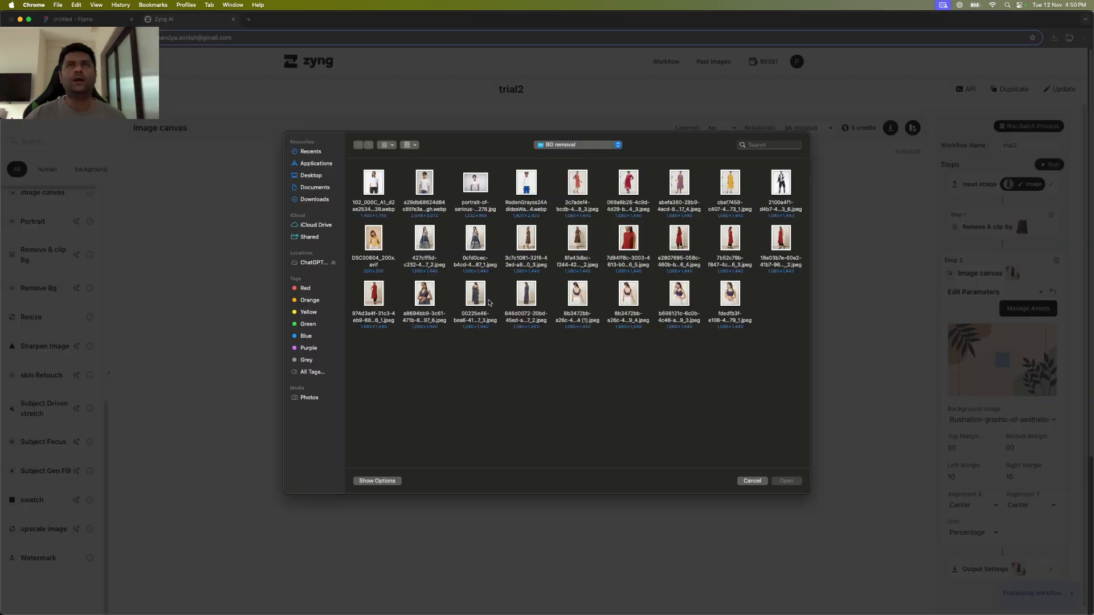
key(super+a)
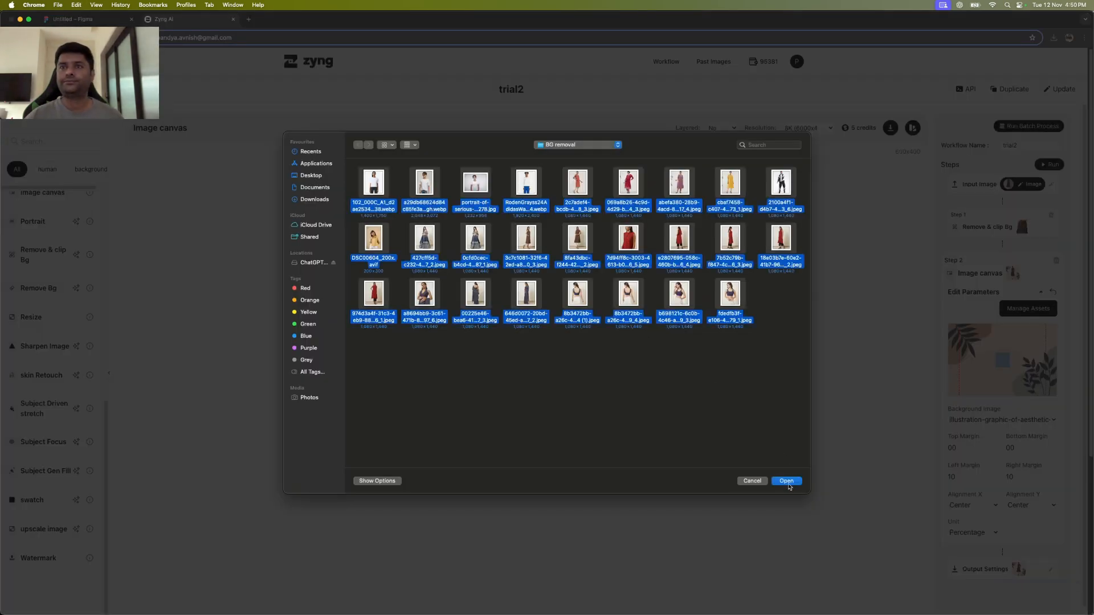
click(787, 482)
click(576, 422)
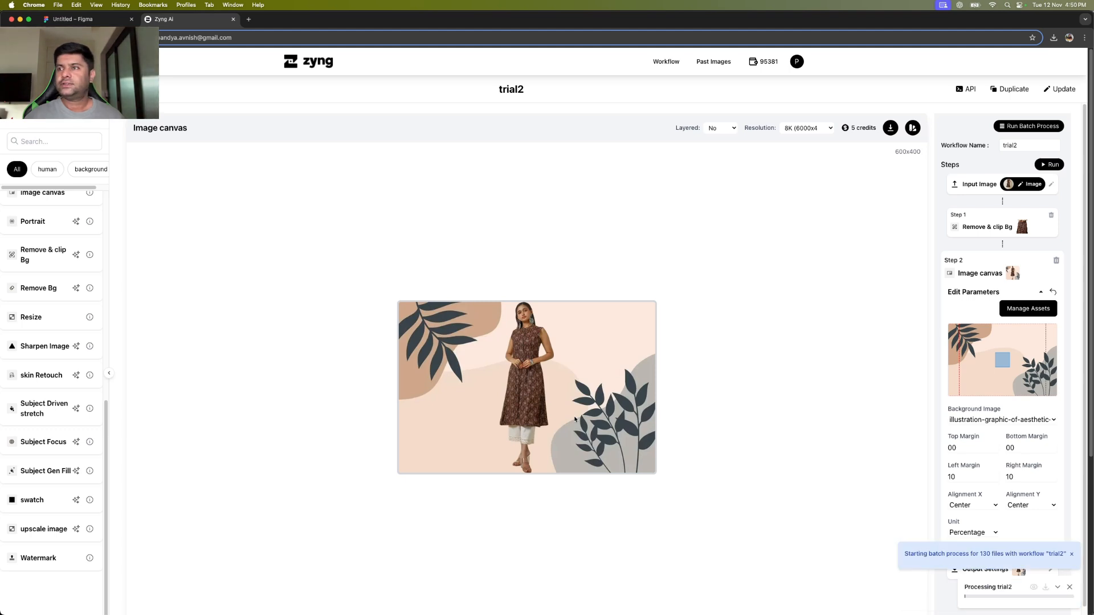
click(1071, 554)
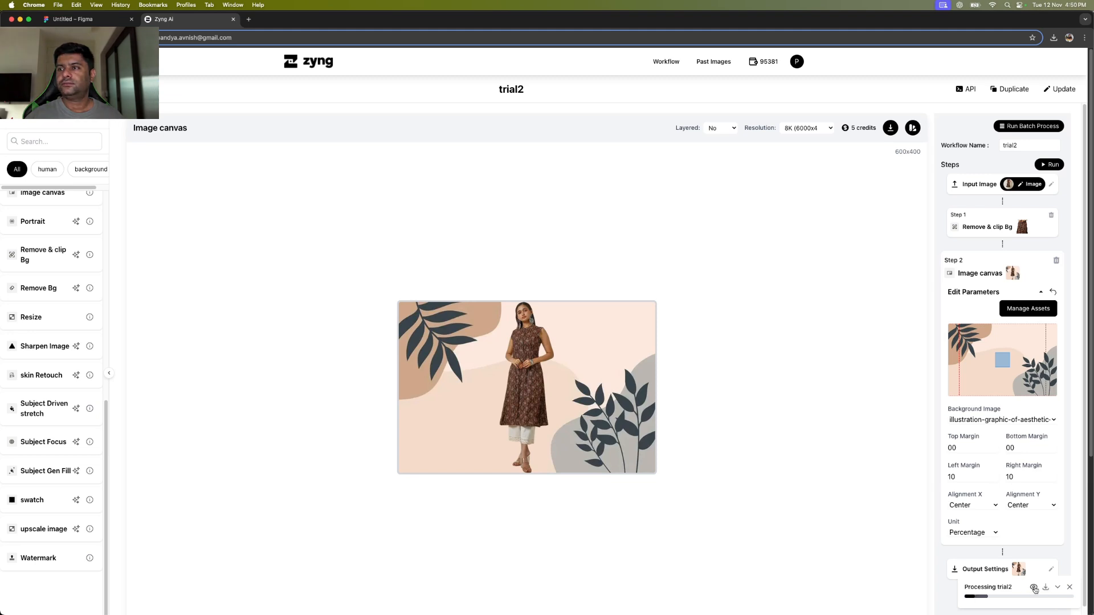
click(1035, 588)
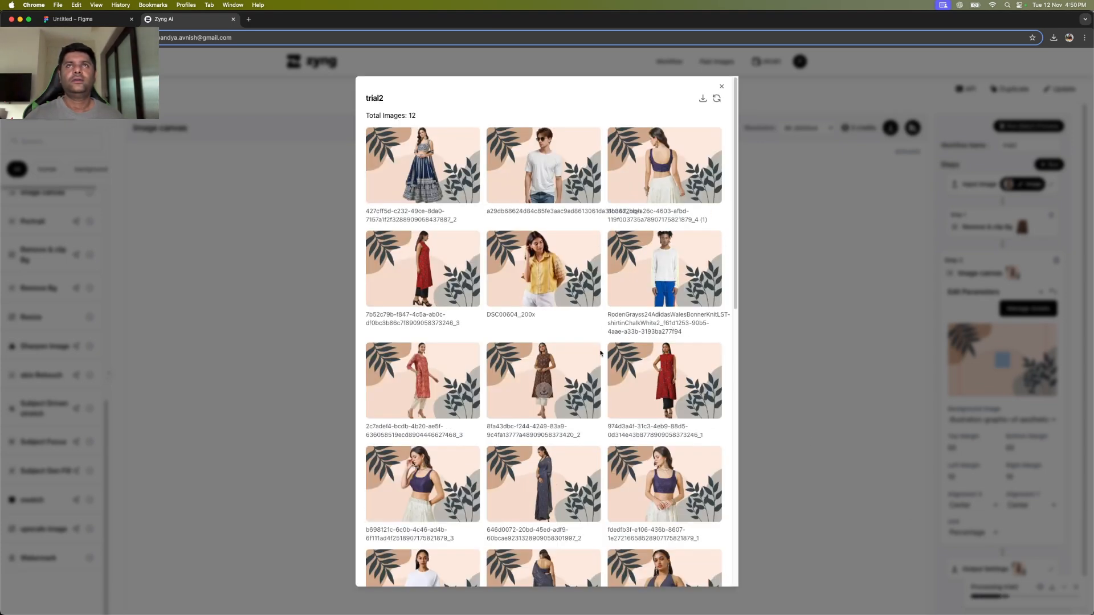
scroll(600, 350, down, 15)
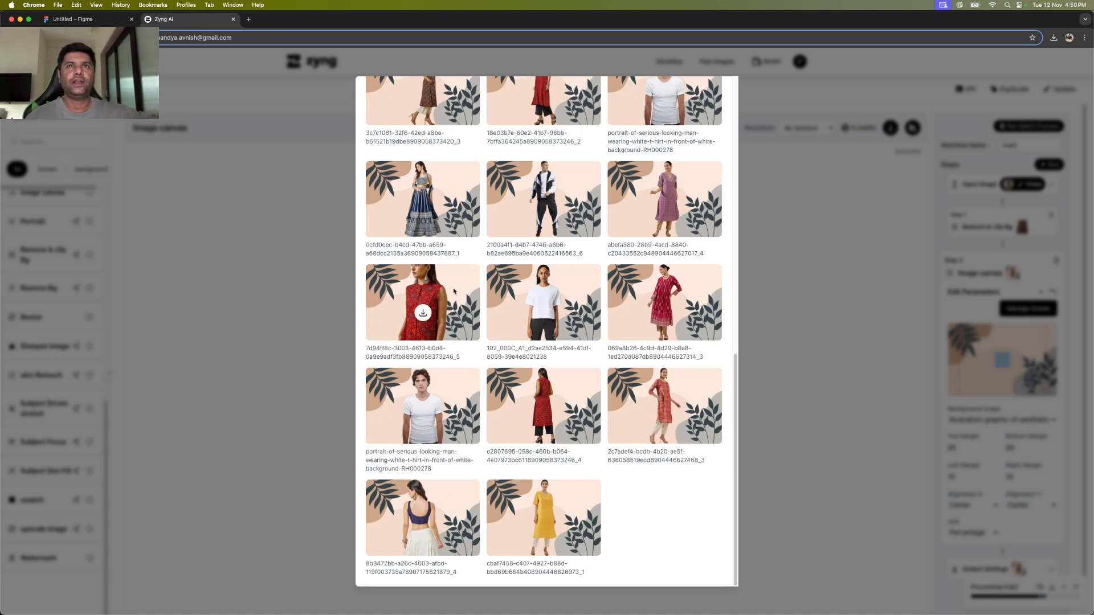
click(778, 348)
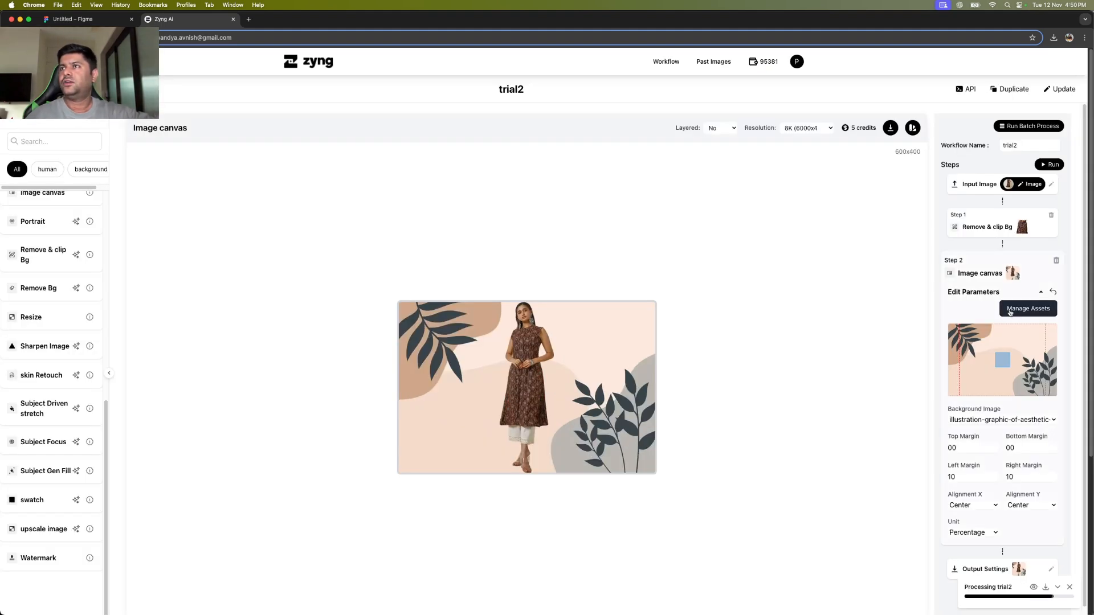
Switch the Image canvas background to the pale blue-white BG asset and view the input photo.
click(1010, 311)
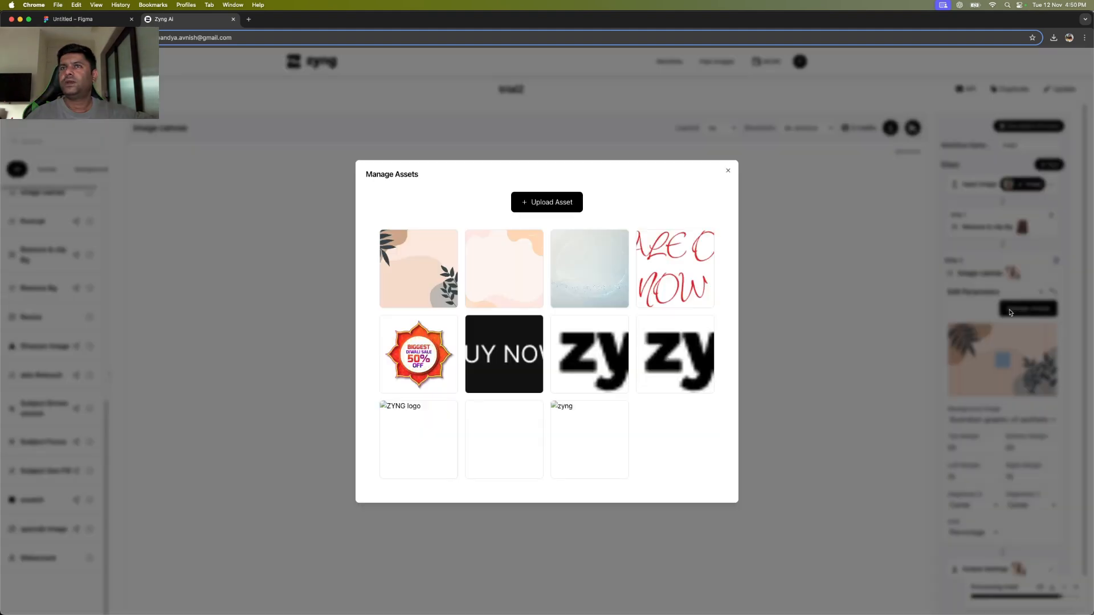
click(728, 172)
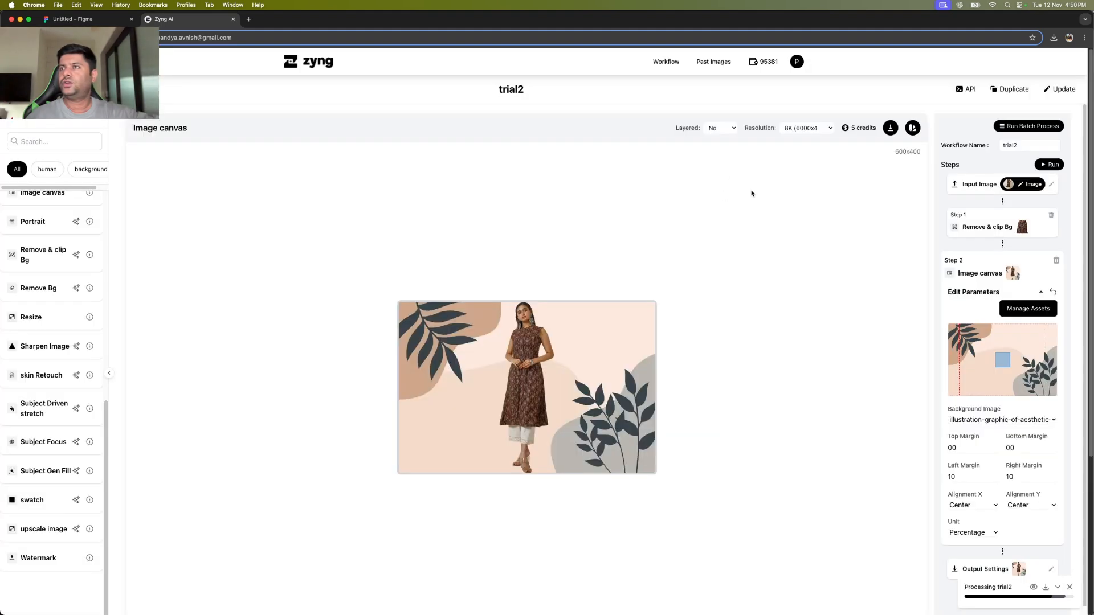
click(1003, 423)
click(978, 443)
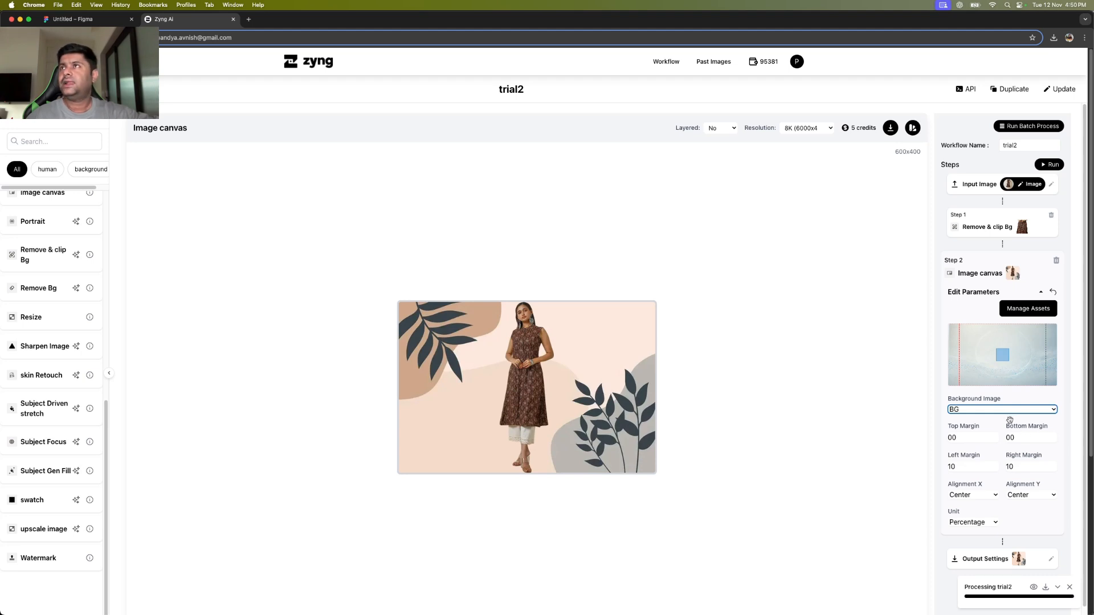
click(992, 185)
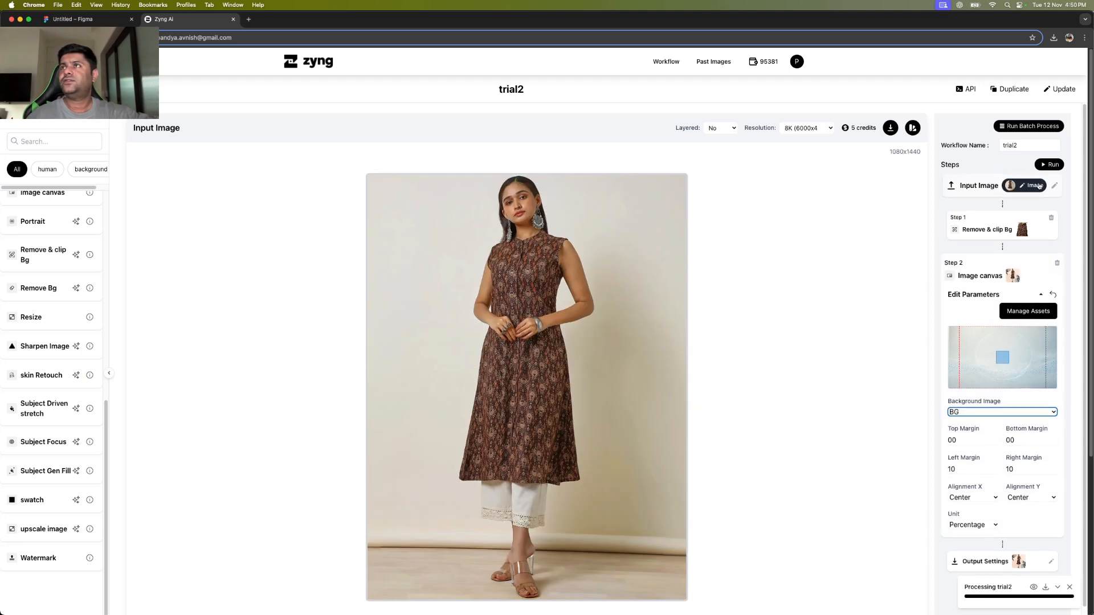
Replace the batch images with the product samples folder from Image samples.
click(1019, 127)
click(608, 350)
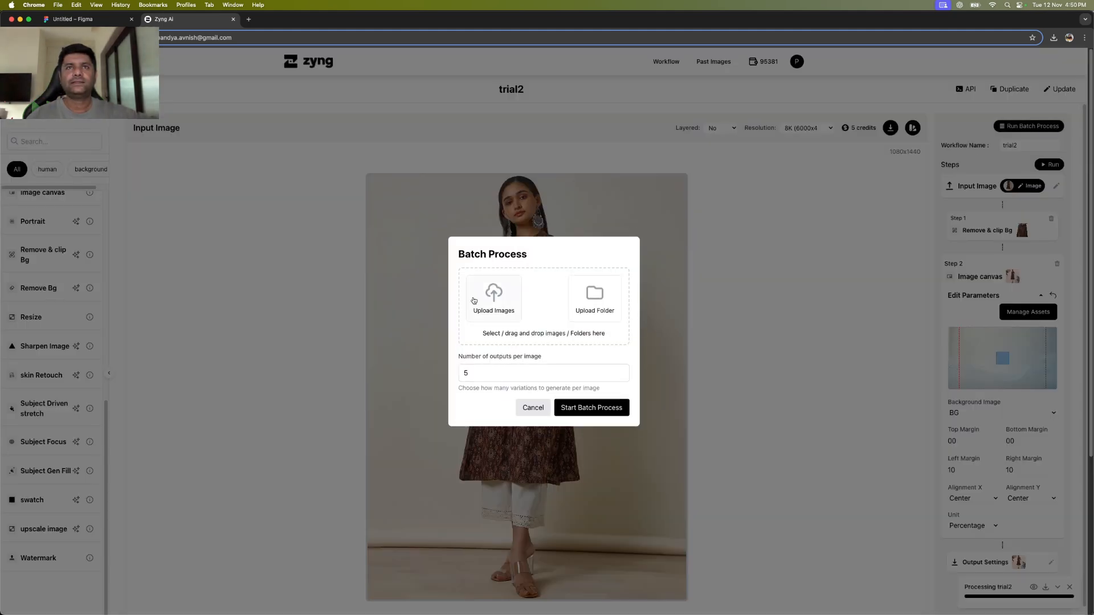
click(595, 292)
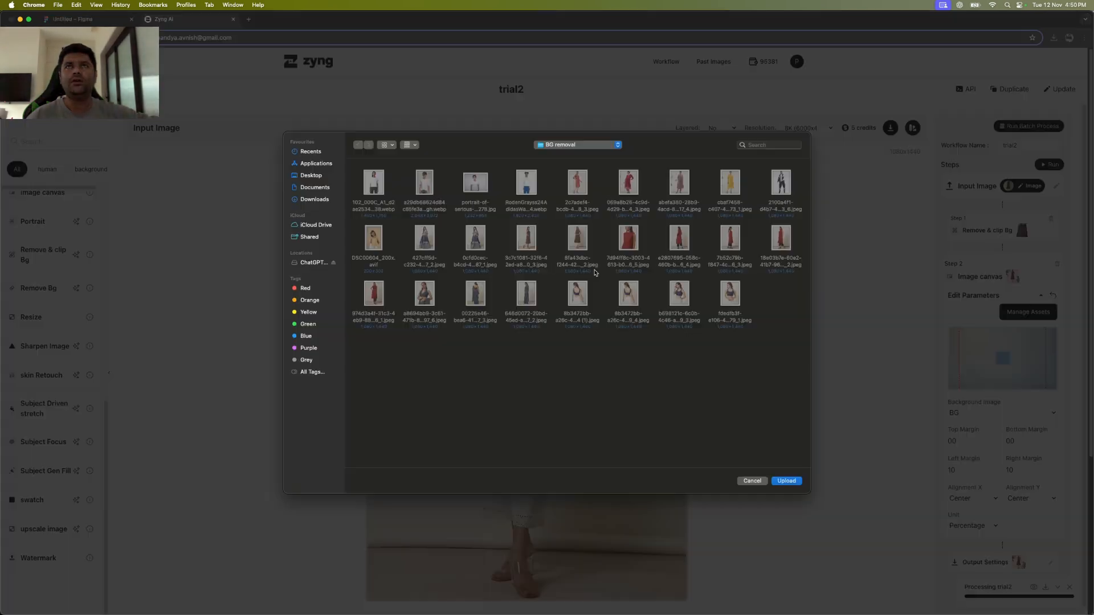
click(617, 146)
click(608, 155)
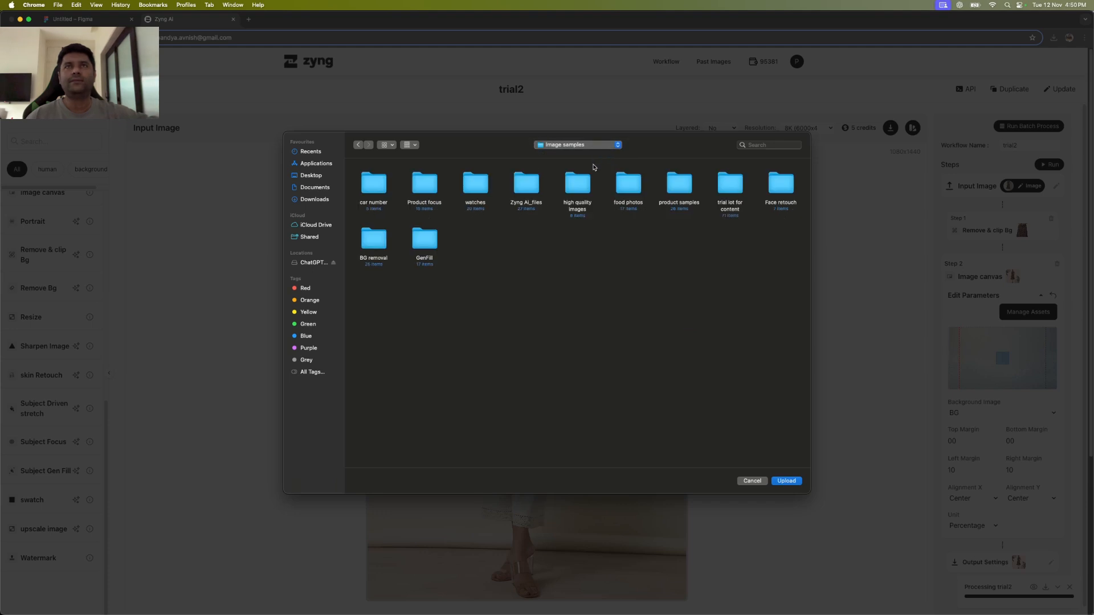
click(679, 185)
click(785, 481)
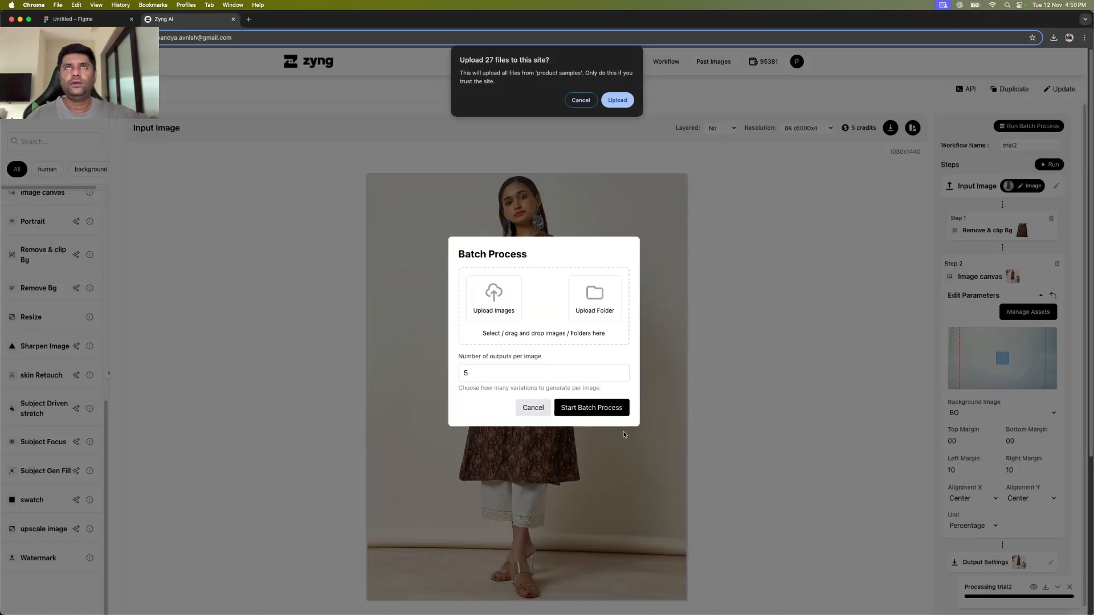
click(610, 100)
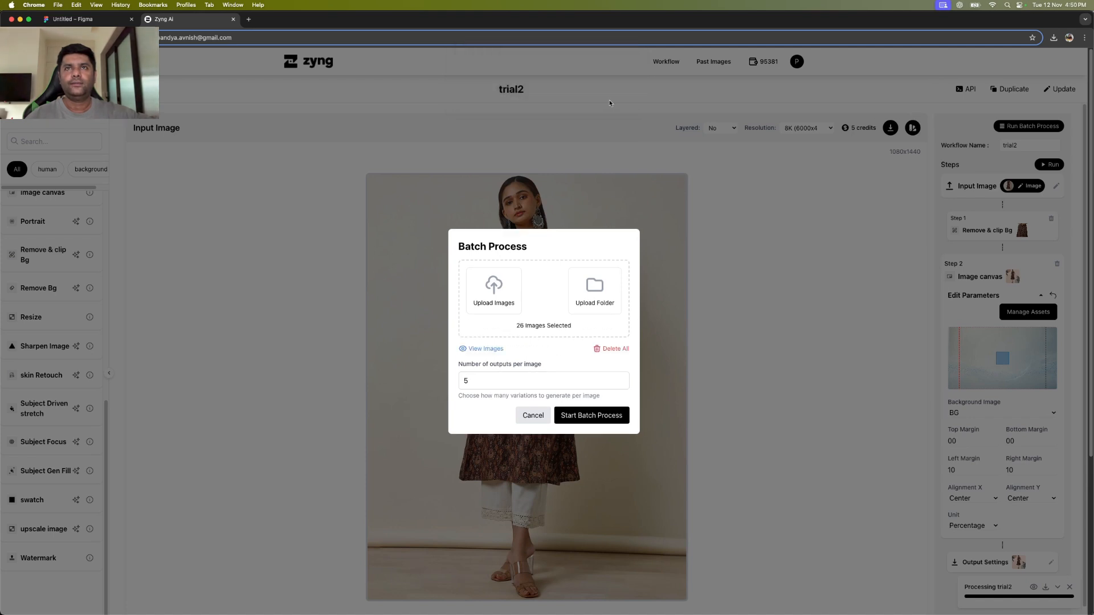
Set the batch to produce 1 output per image.
drag(515, 380, 437, 379)
text(1)
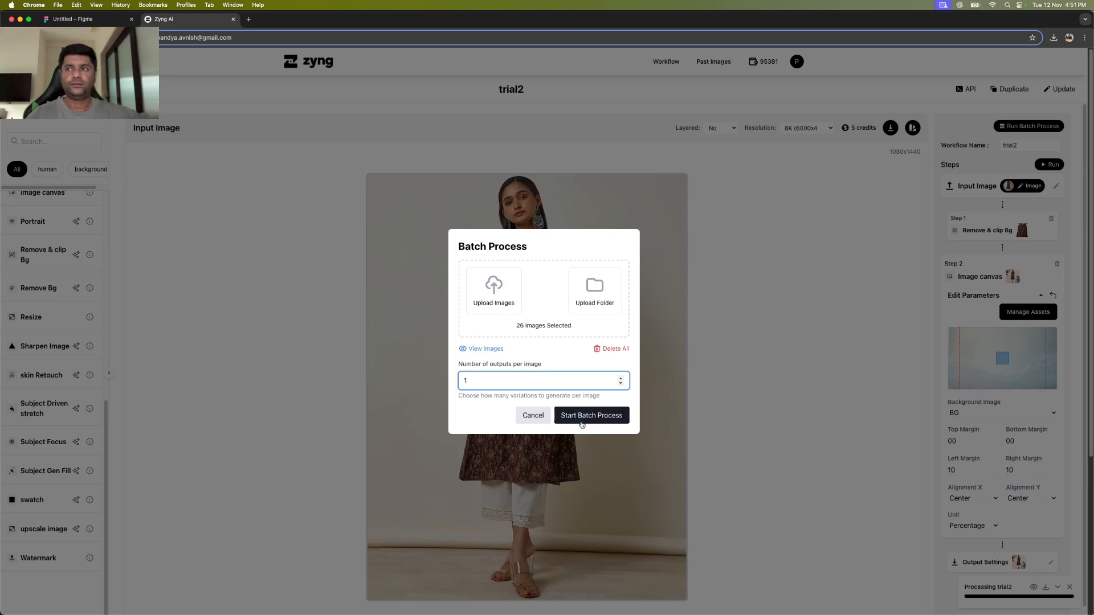
click(583, 420)
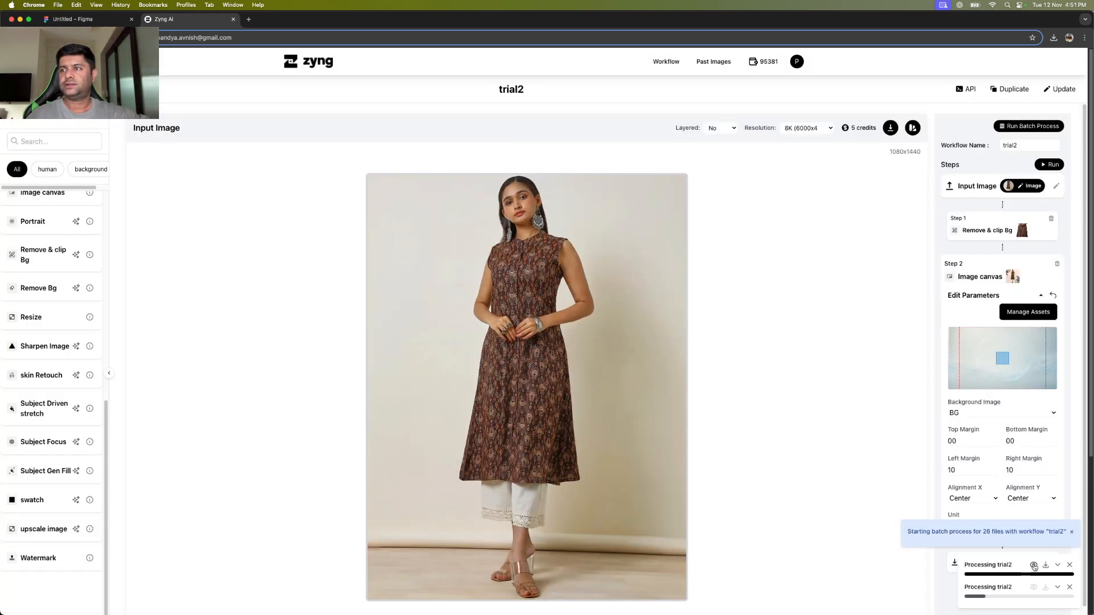
Start the 26-image batch, close the 130-image gallery, and view the new batch's results.
click(1029, 564)
scroll(552, 316, down, 10)
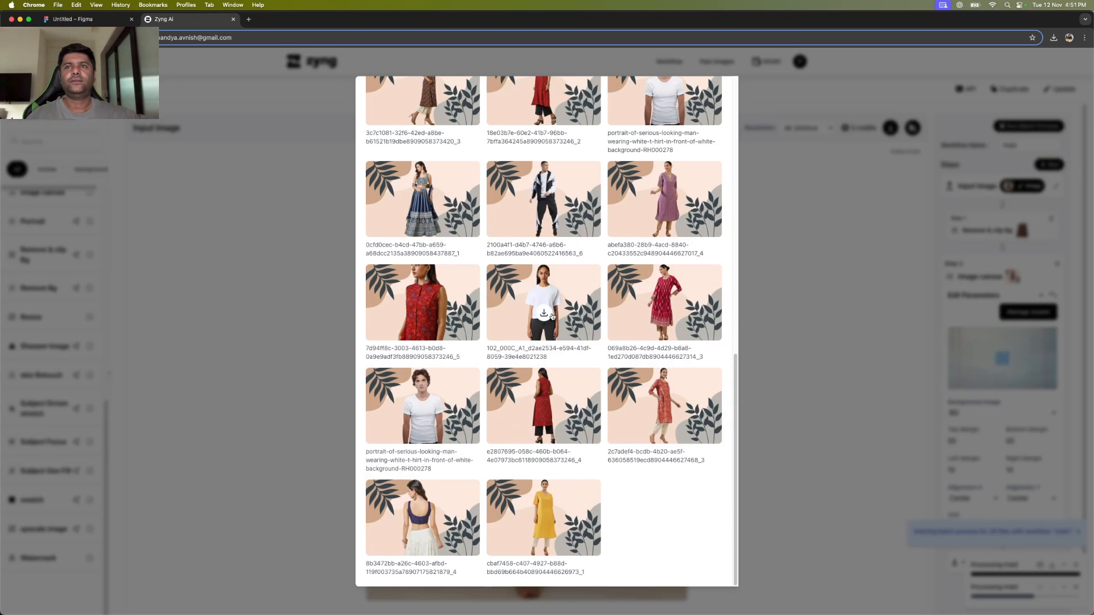
scroll(552, 317, up, 10)
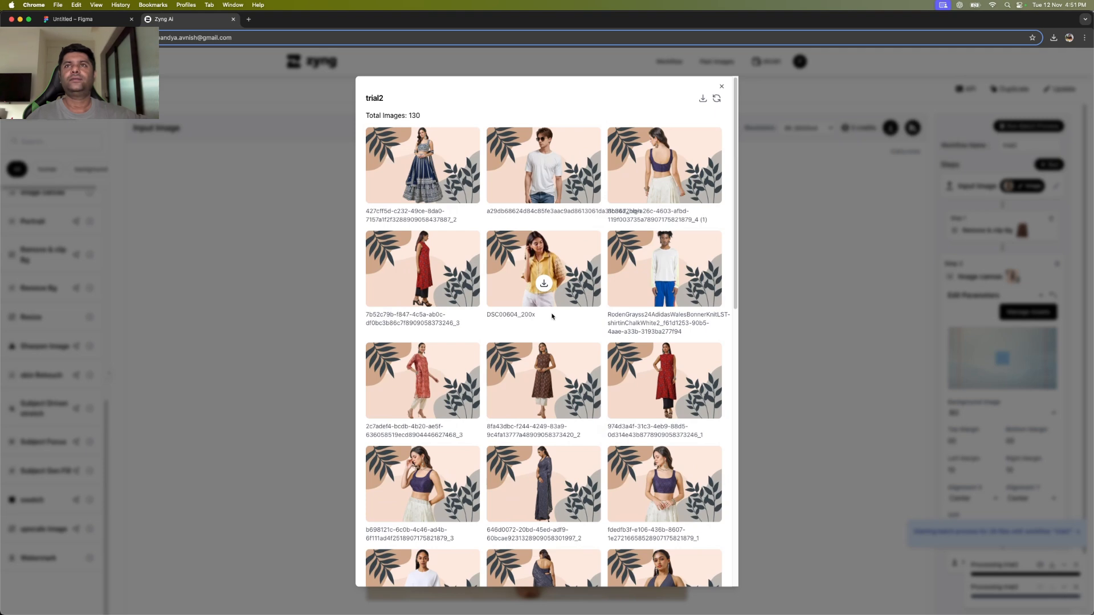
click(815, 339)
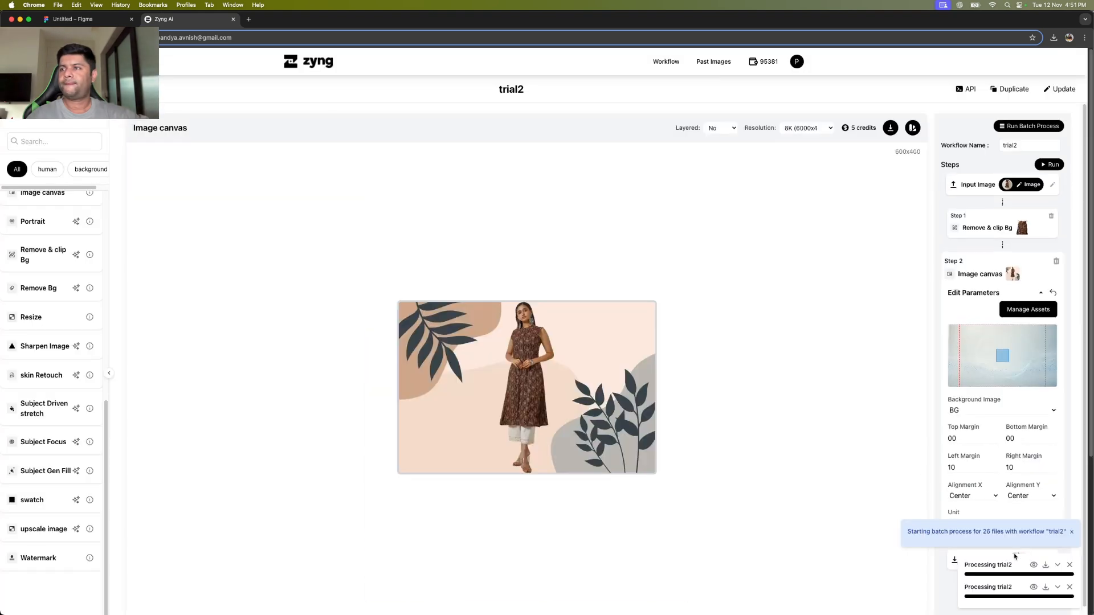
click(1037, 587)
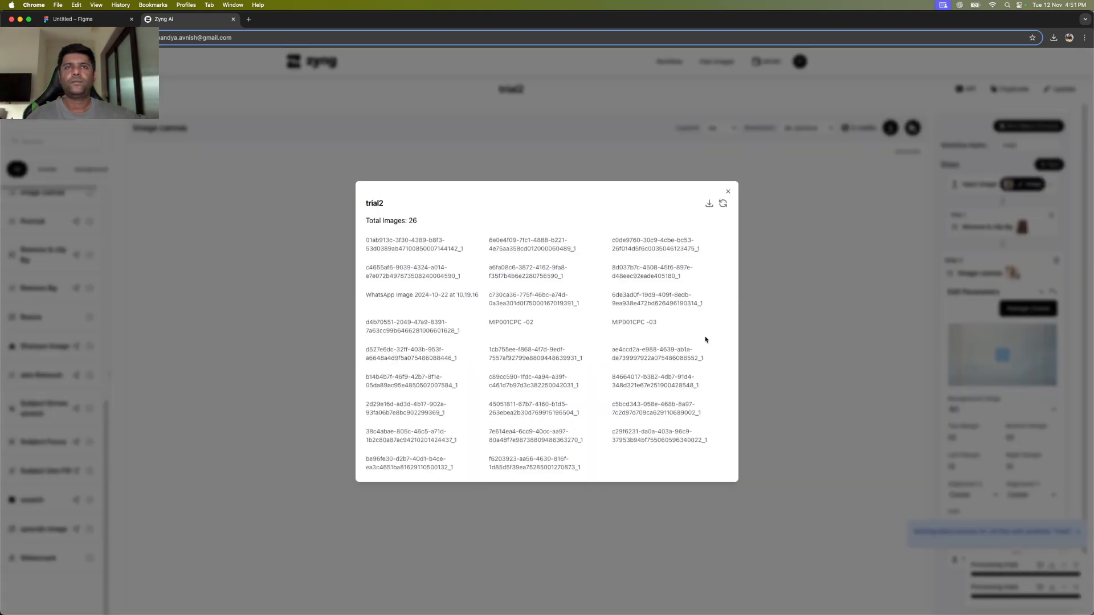